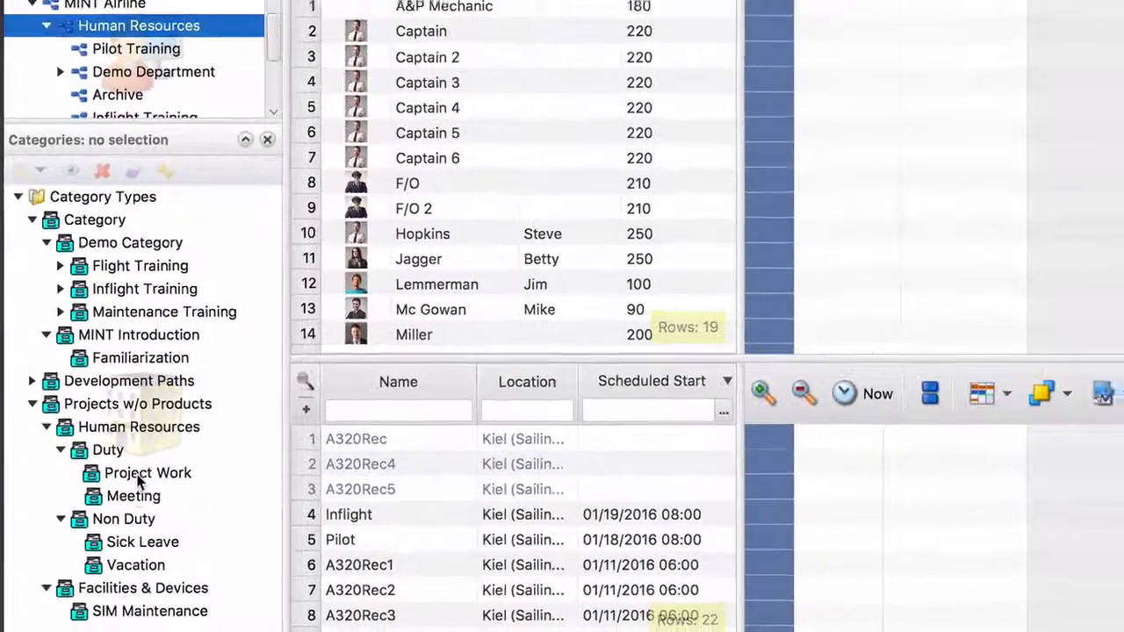
- Select the Project Work category and filter the employee table to only the employees in rows 10 and 12
left_click(156, 470)
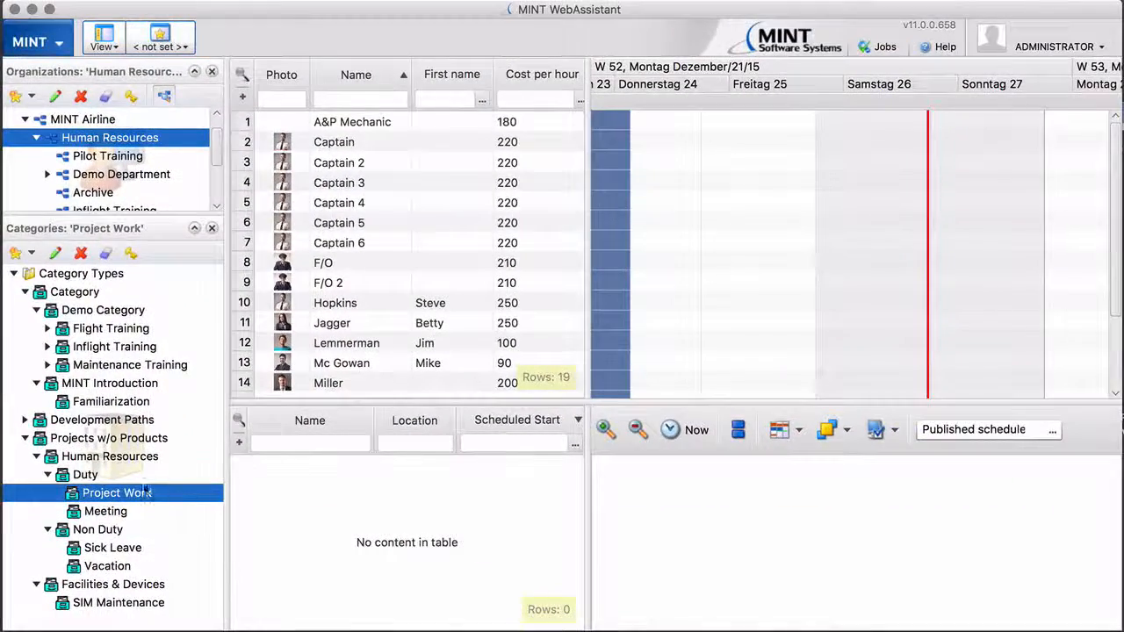
left_click(341, 304)
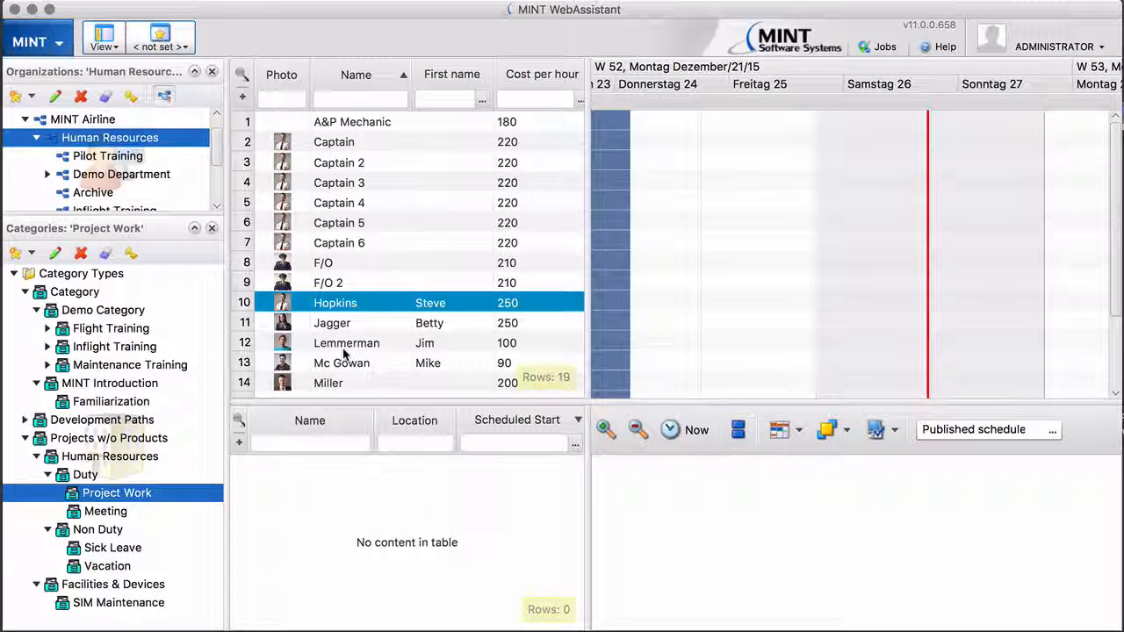
left_click(342, 347, "super")
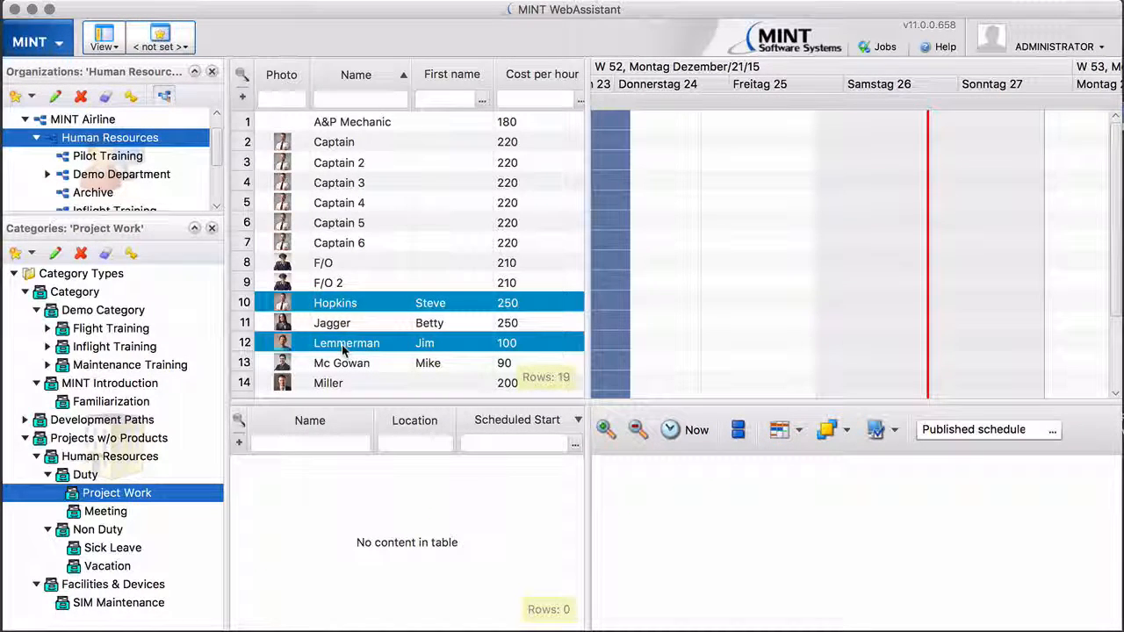
right_click(342, 344)
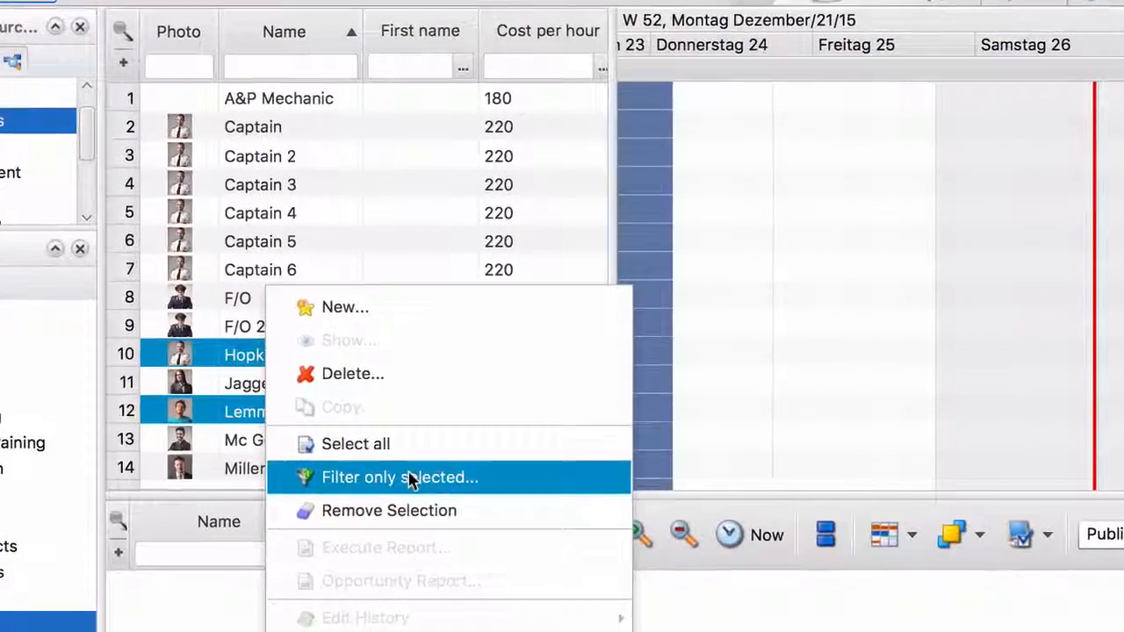
left_click(419, 398)
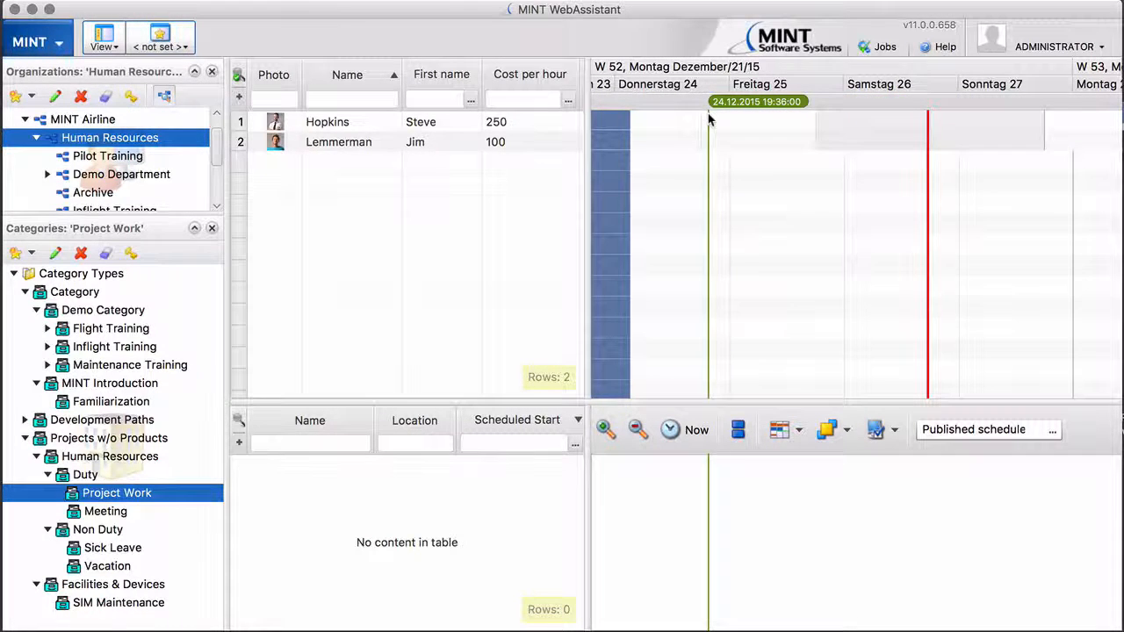
- Create a Project Work event for both listed employees from 12/25/2015 01:00 to 12/26/2015 22:00, reviewing its assignments before saving
left_click_drag(707, 118, 919, 144)
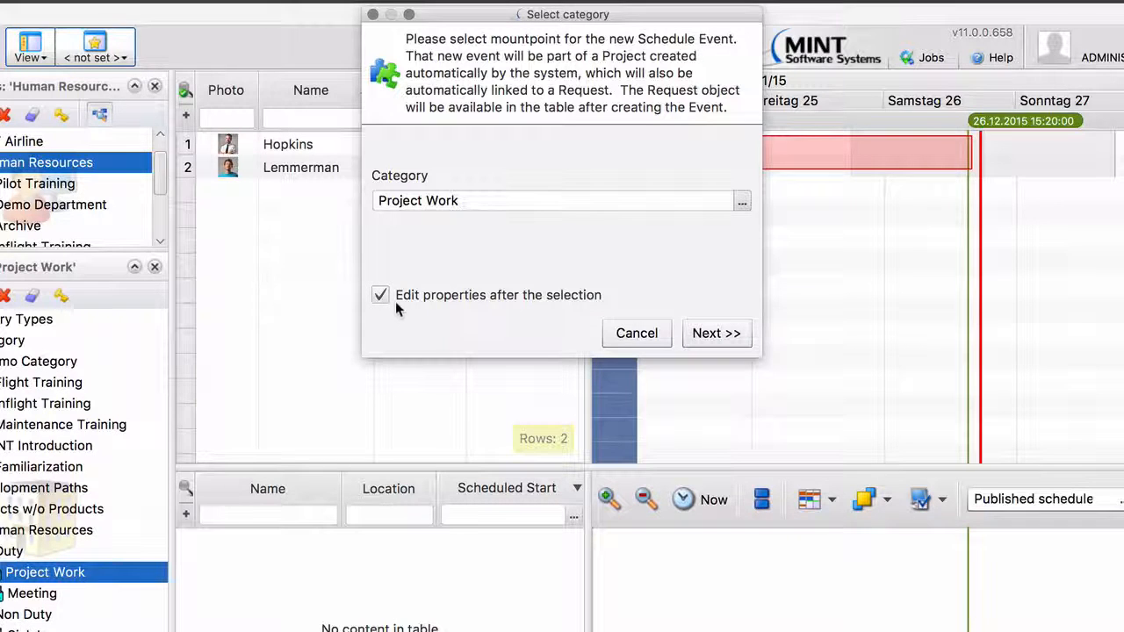
left_click(711, 334)
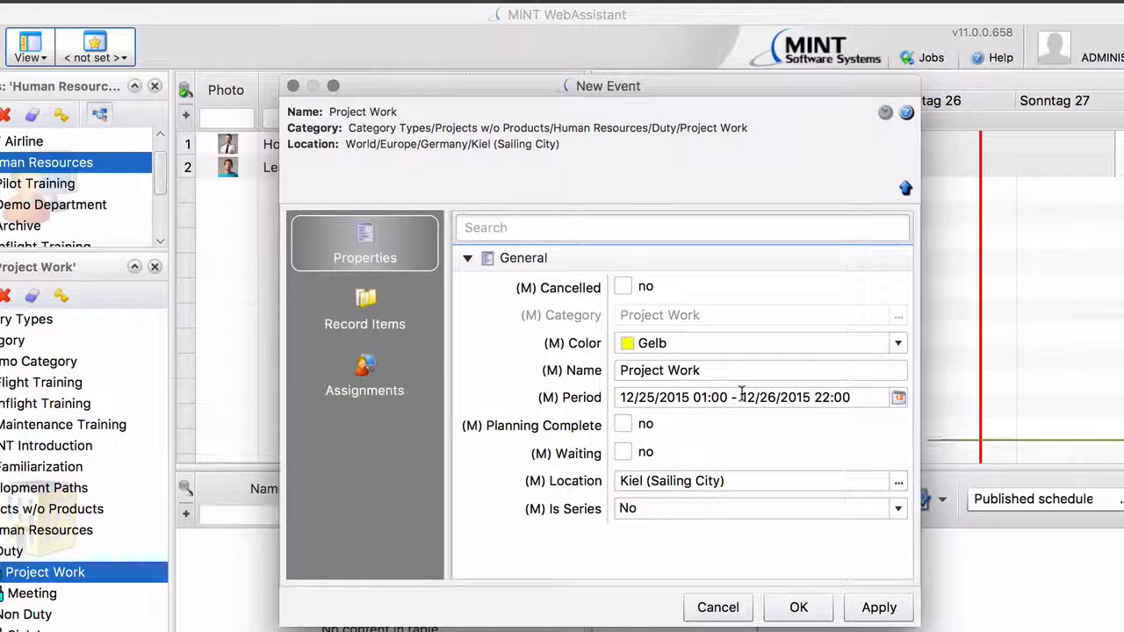
left_click(378, 379)
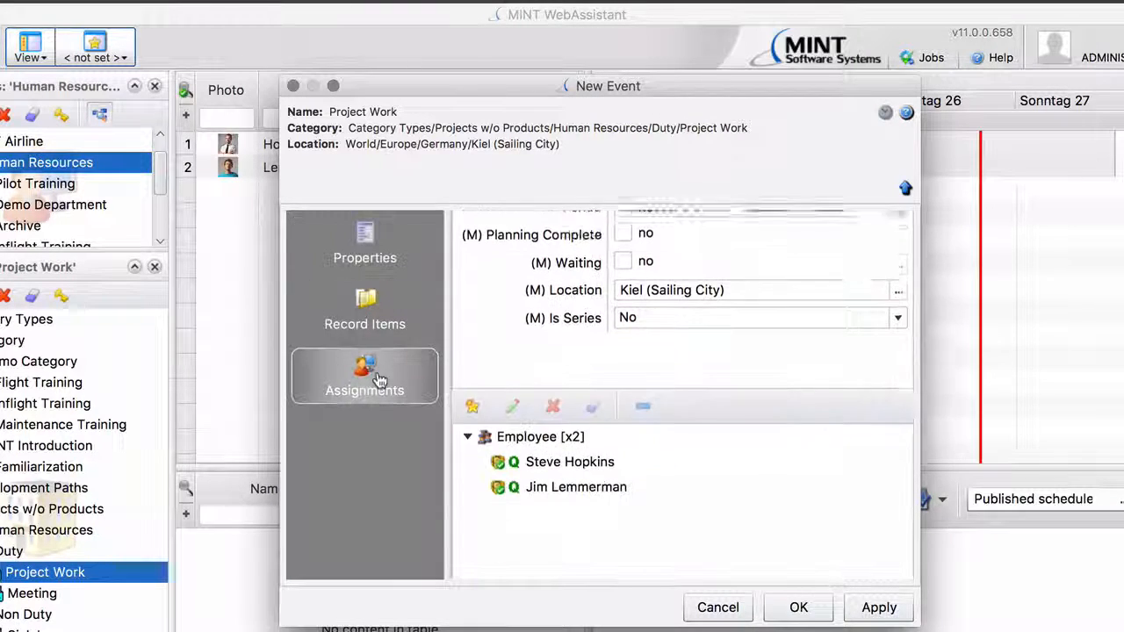
left_click_drag(450, 88, 561, 118)
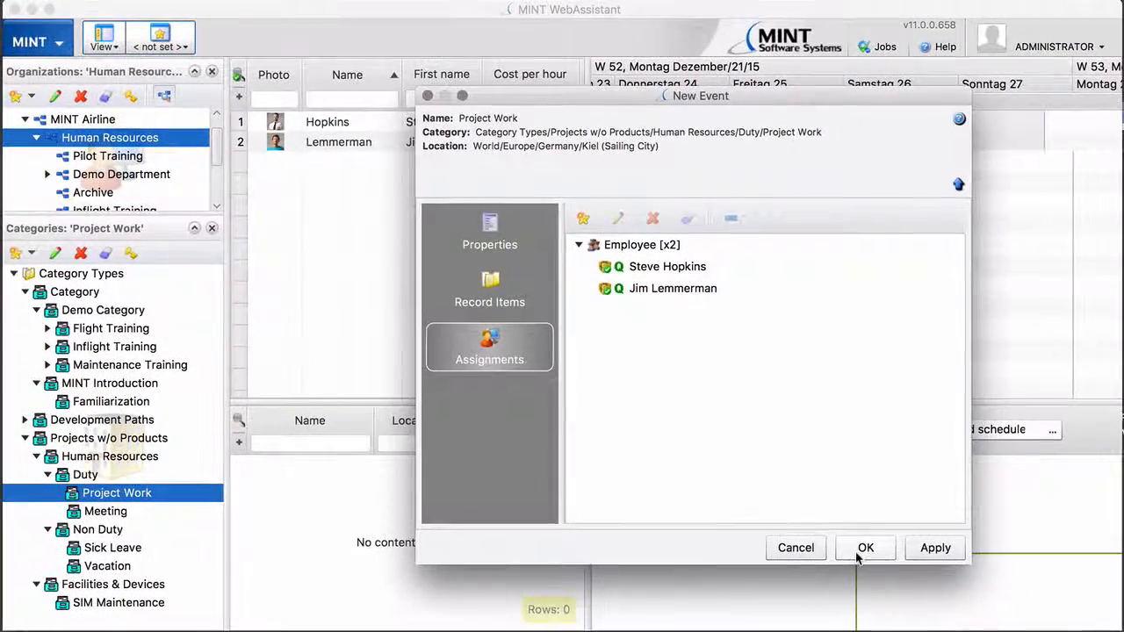
left_click(862, 556)
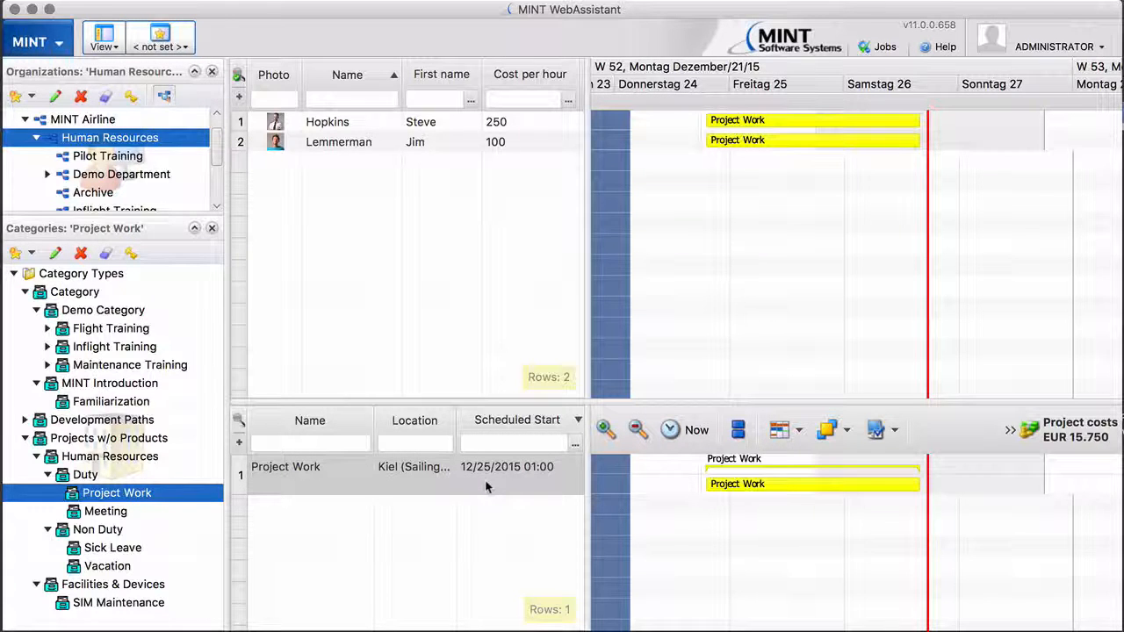
left_click_drag(275, 472, 735, 255)
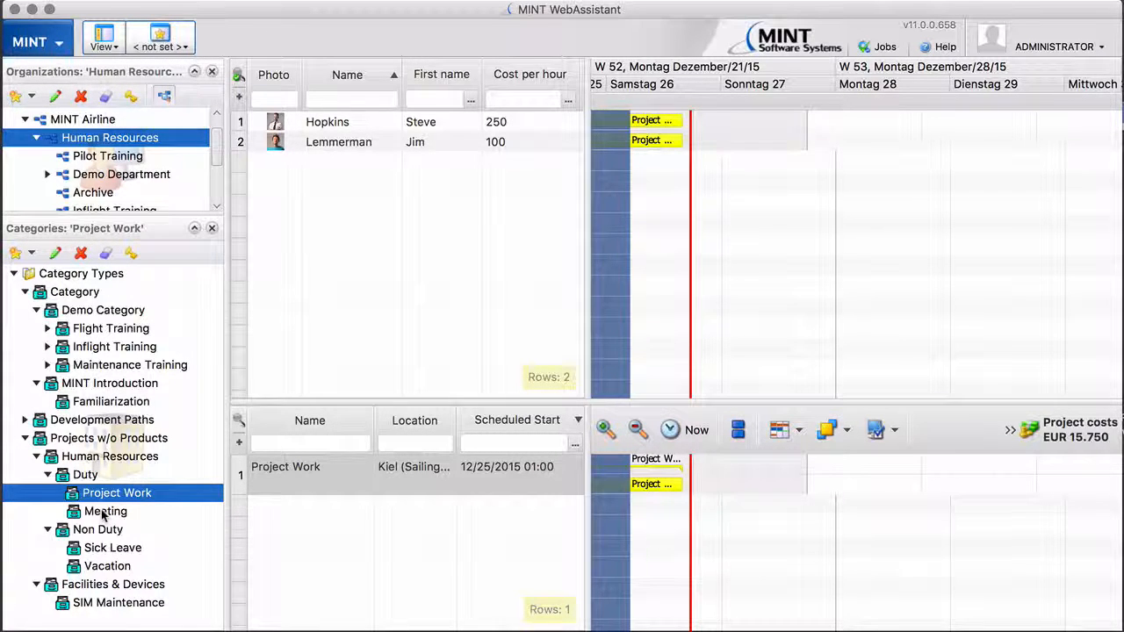
right_click(102, 514)
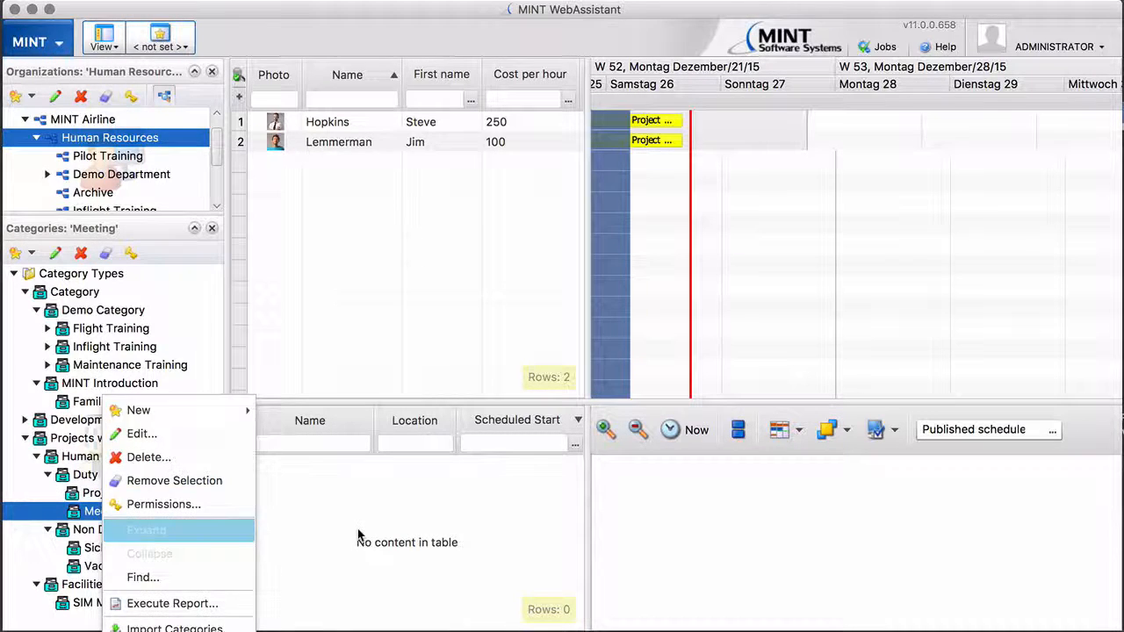
left_click(182, 297)
left_click_drag(150, 217, 143, 151)
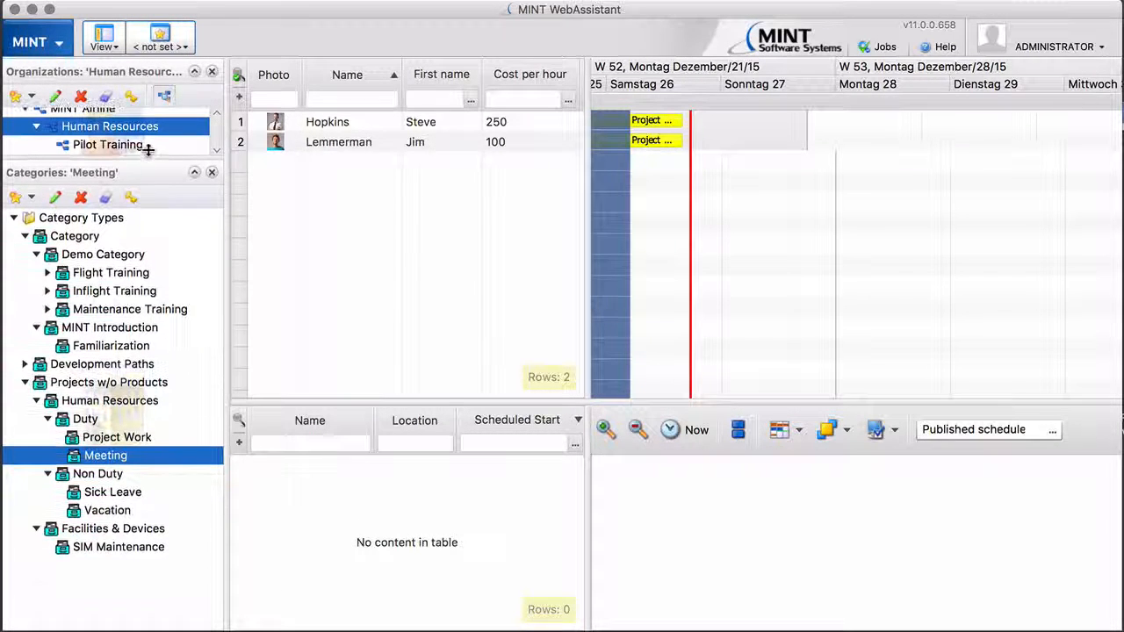
right_click(163, 453)
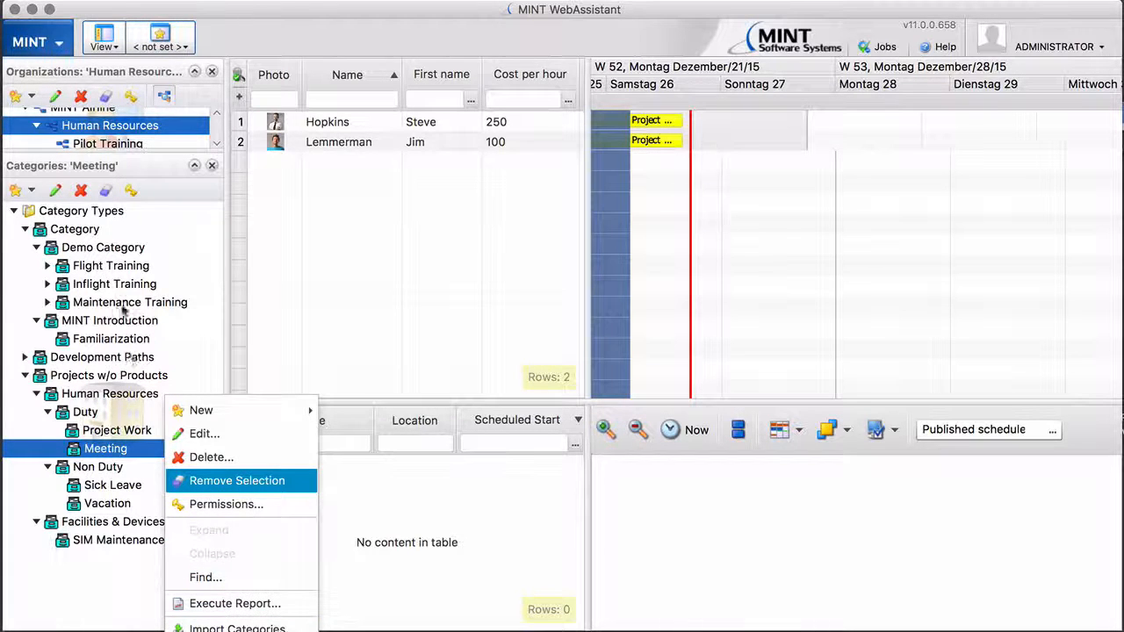
left_click(85, 213)
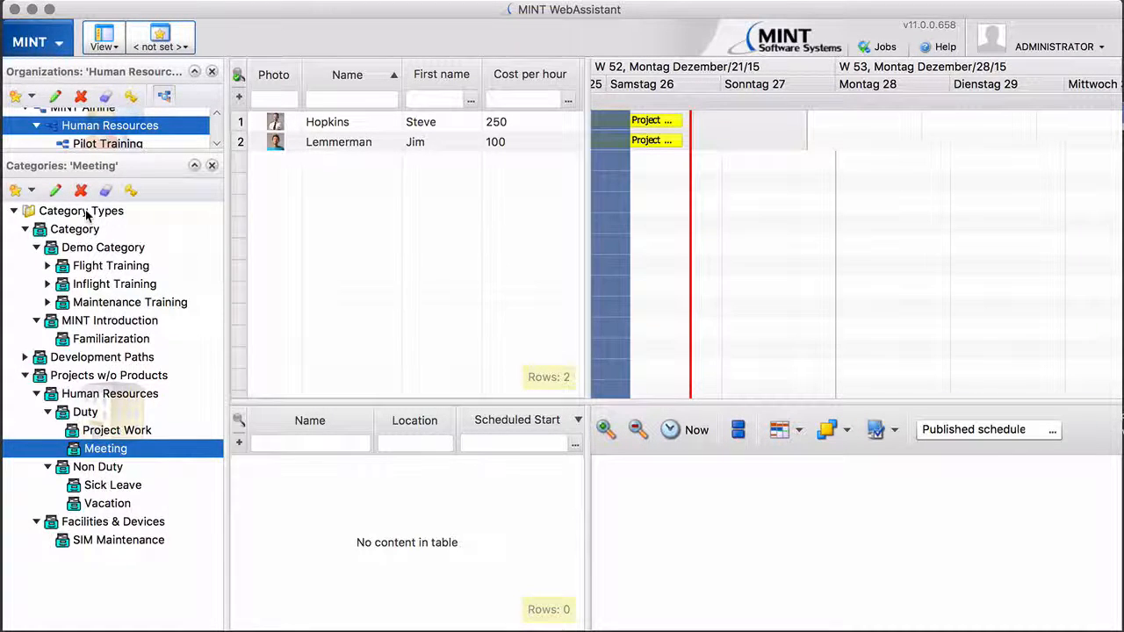
- Open the event properties editor for the Category Types root and go to its property activation stage
right_click(85, 213)
mouse_move(158, 498)
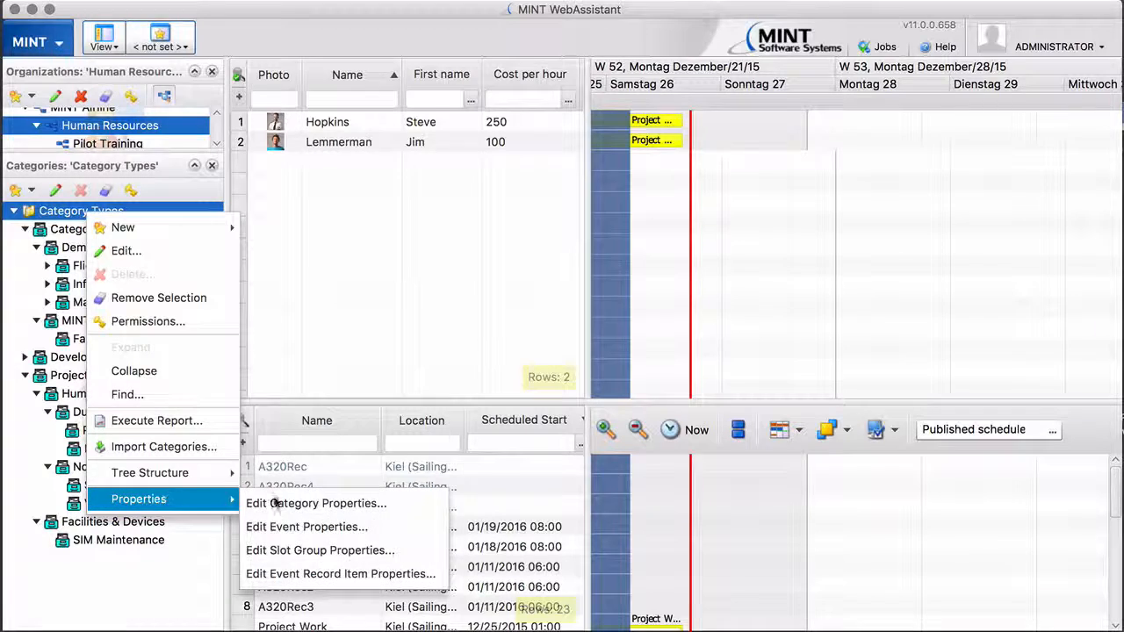
left_click(286, 529)
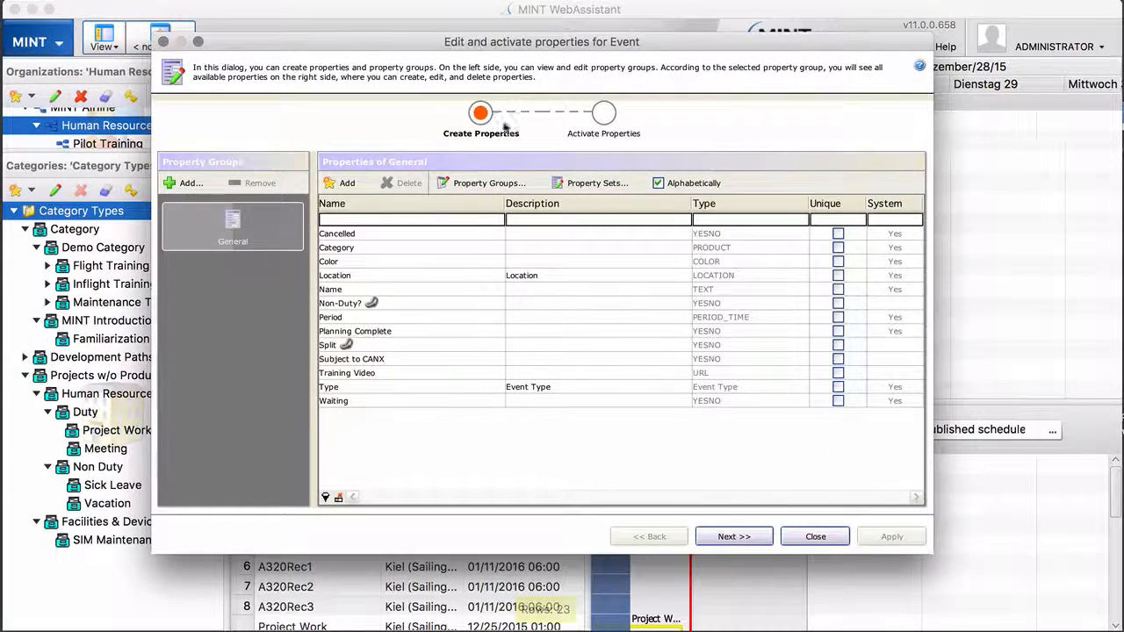
double_click(349, 288)
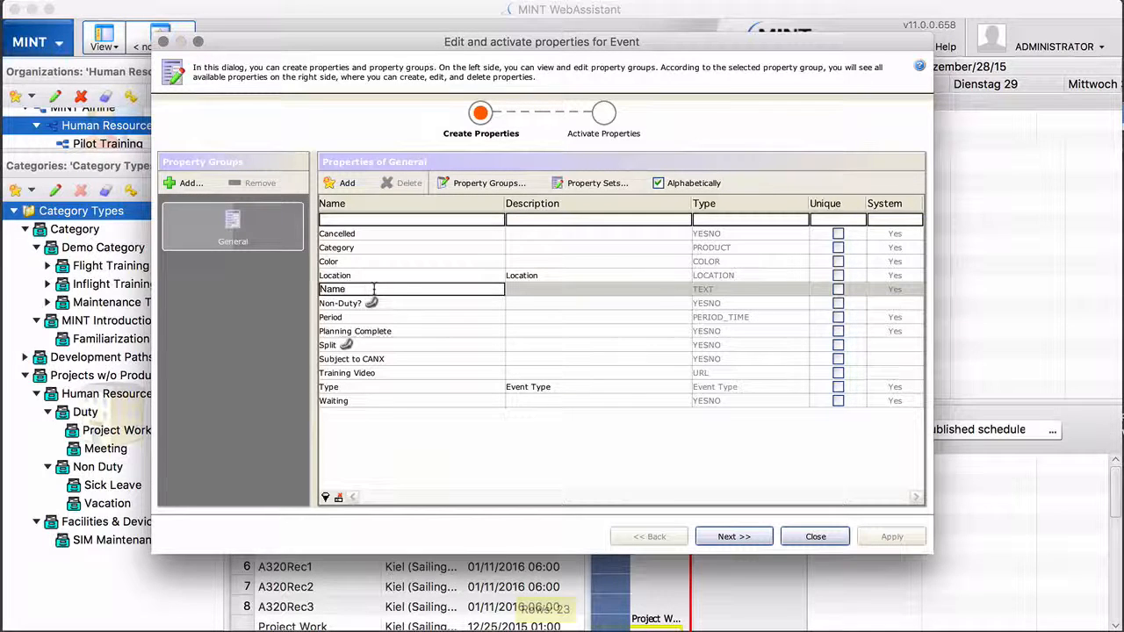
left_click(606, 149)
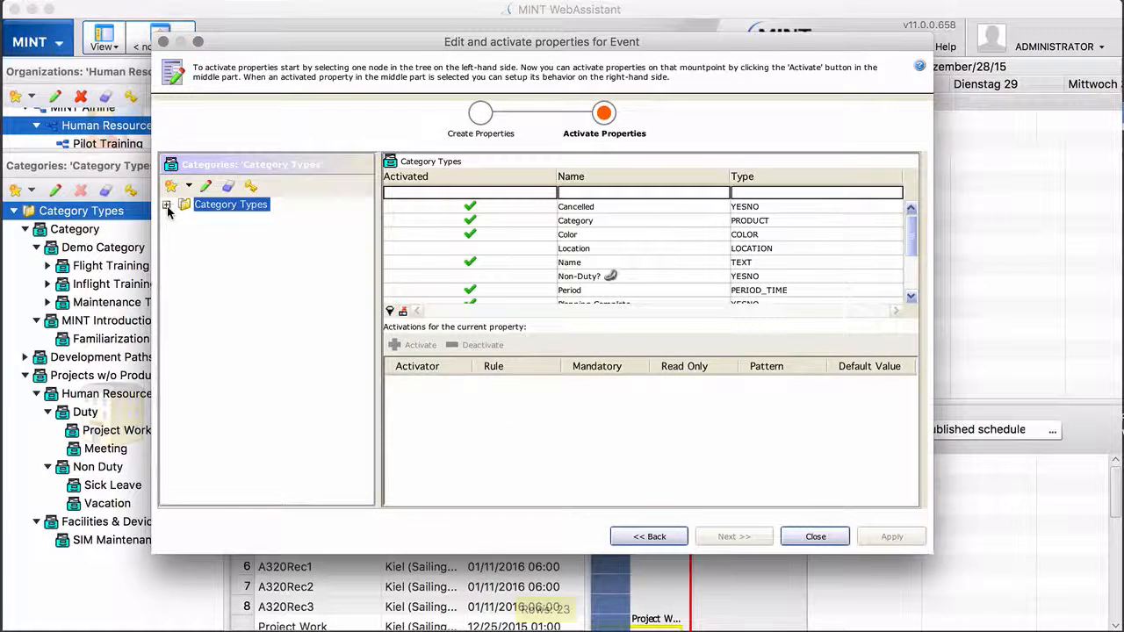
- Activate the Name property for the Meeting category under Projects w/o Products, Human Resources, Duty
left_click(166, 205)
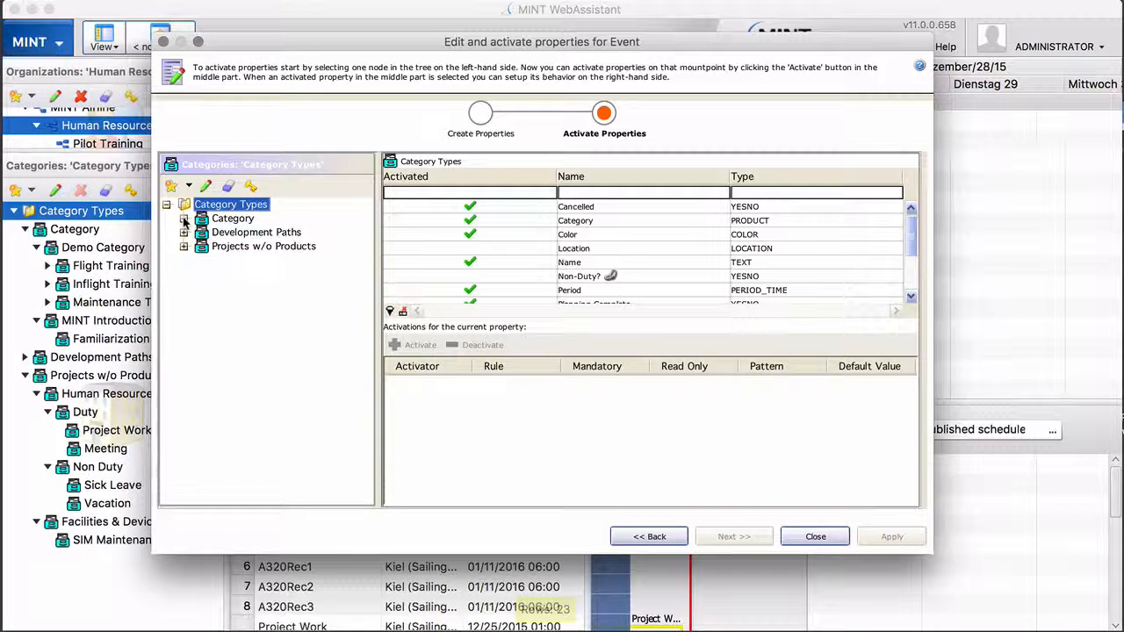
left_click(184, 248)
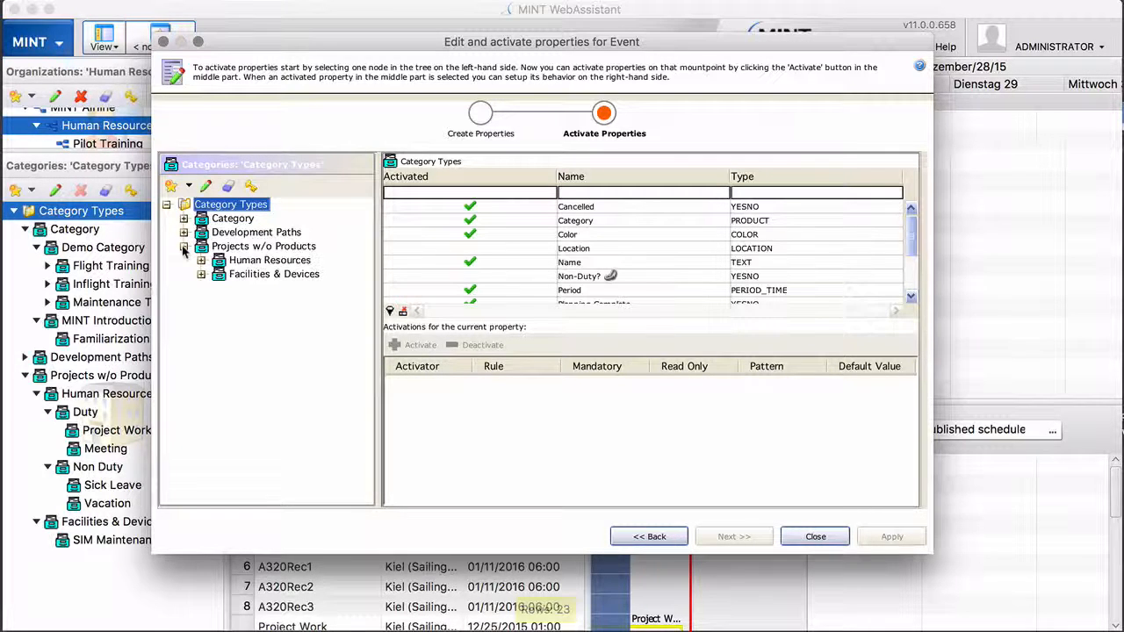
left_click(201, 261)
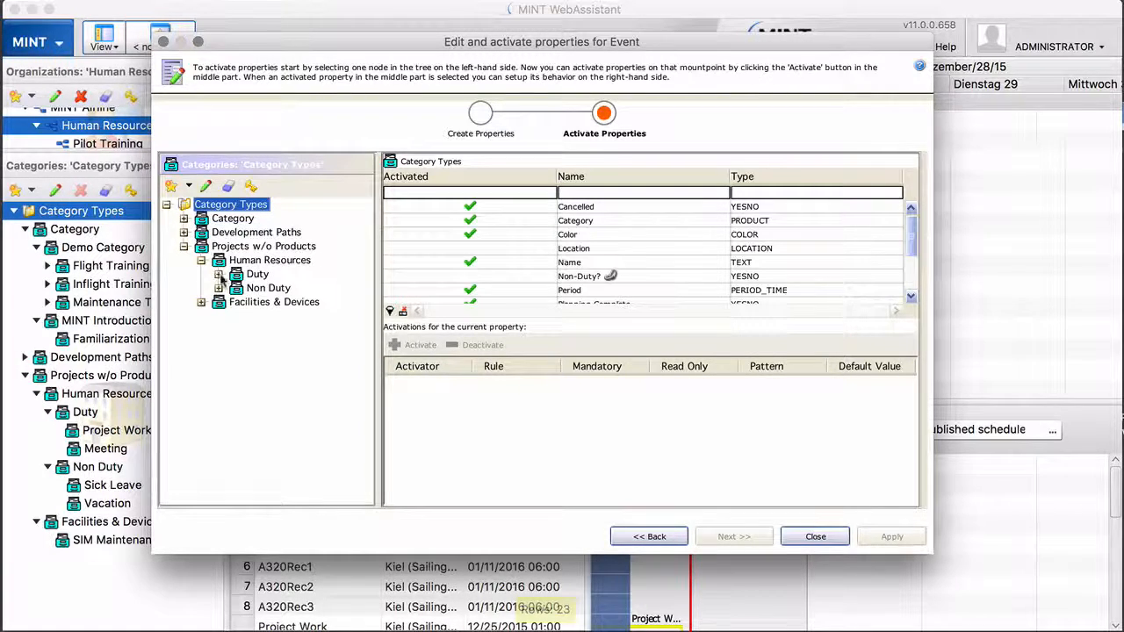
left_click(219, 275)
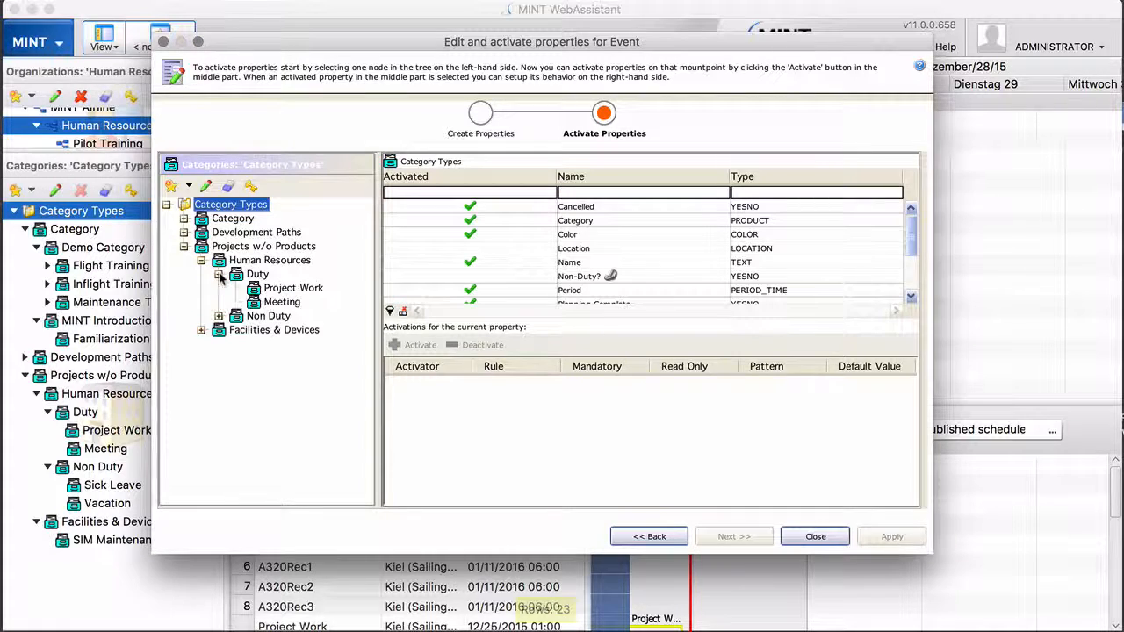
left_click(282, 302)
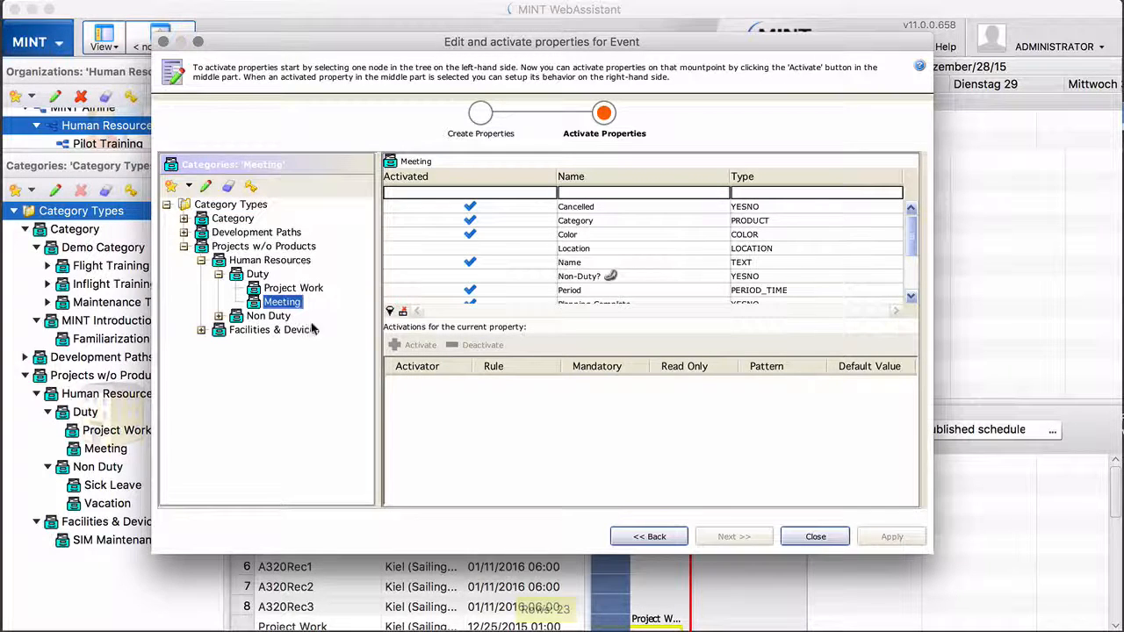
left_click(567, 264)
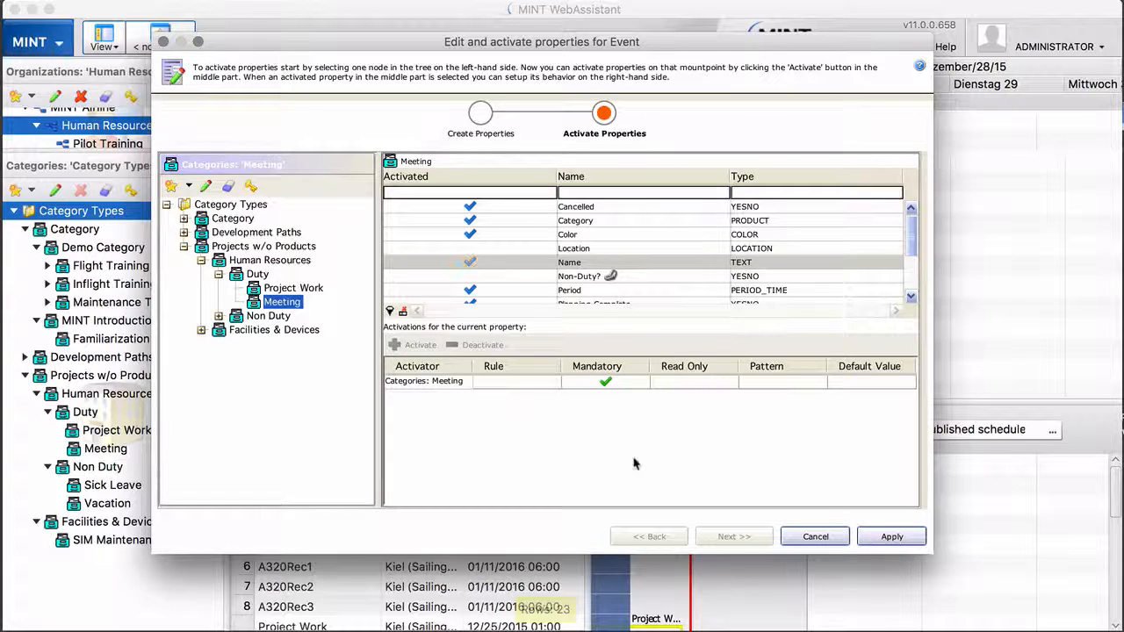
left_click(450, 383)
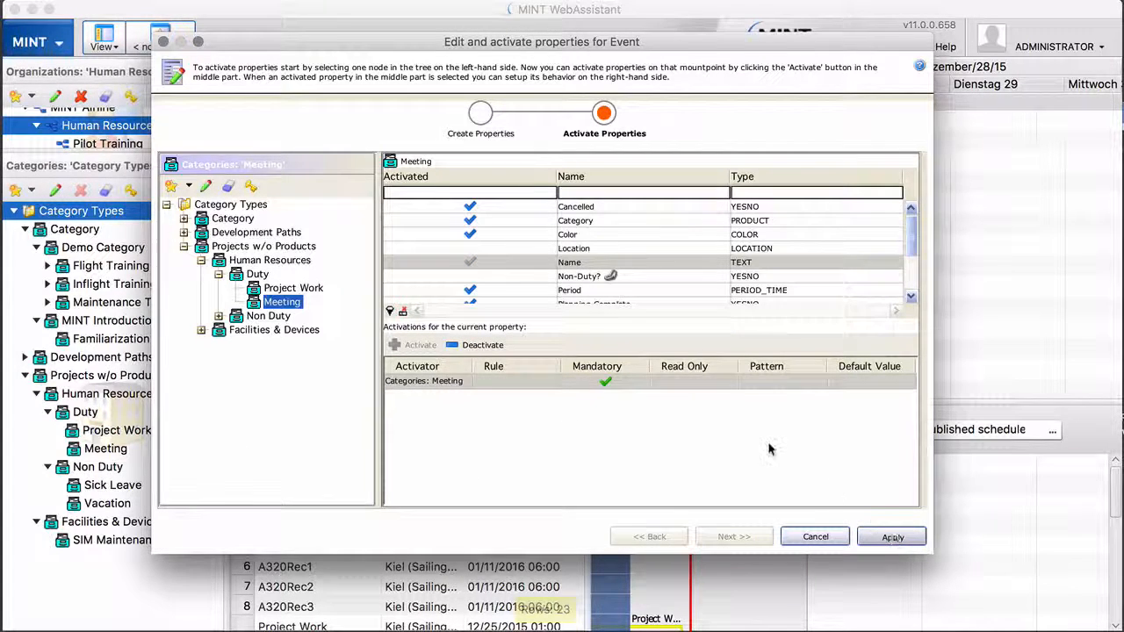
- Set the static default value of the Meeting category's Name property to Meeting, apply it and close the editor
left_click(804, 243)
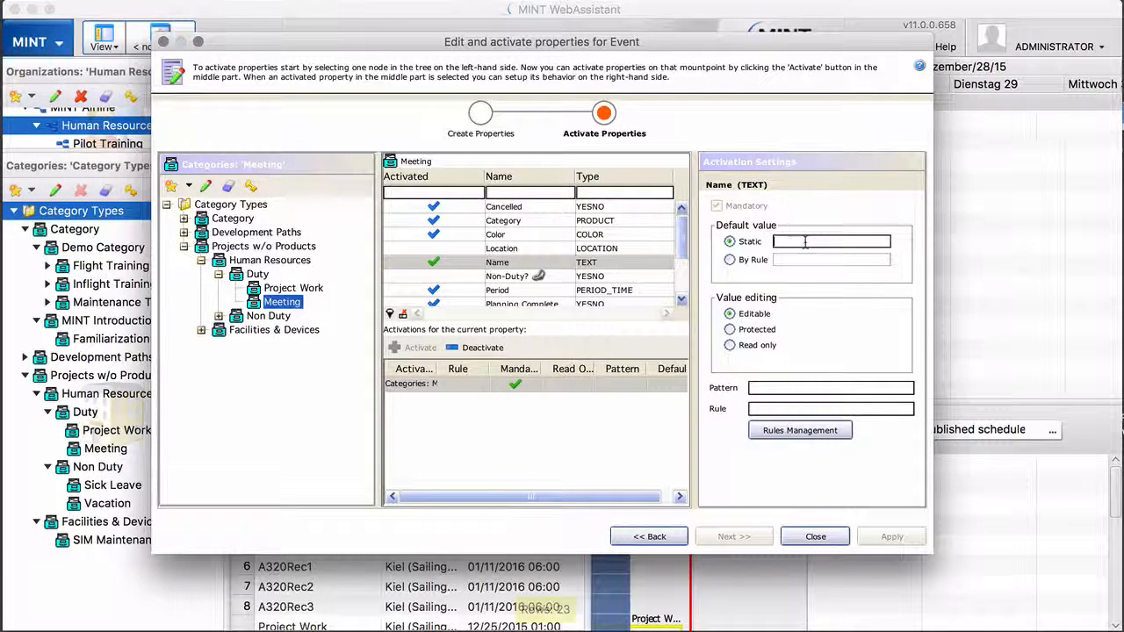
type("Mee")
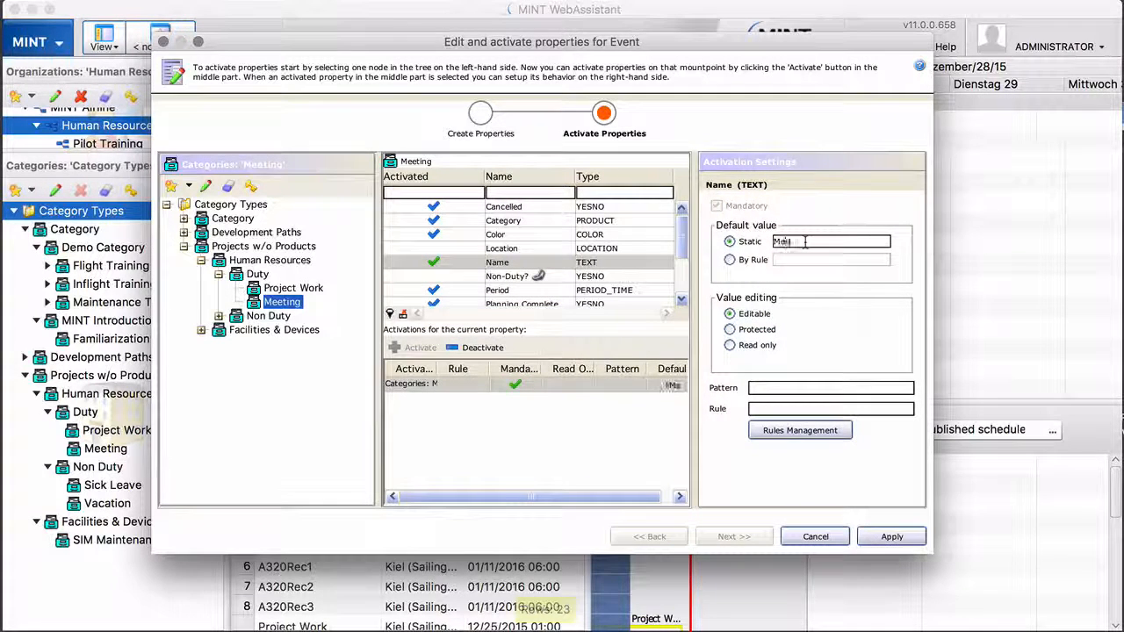
type("ting")
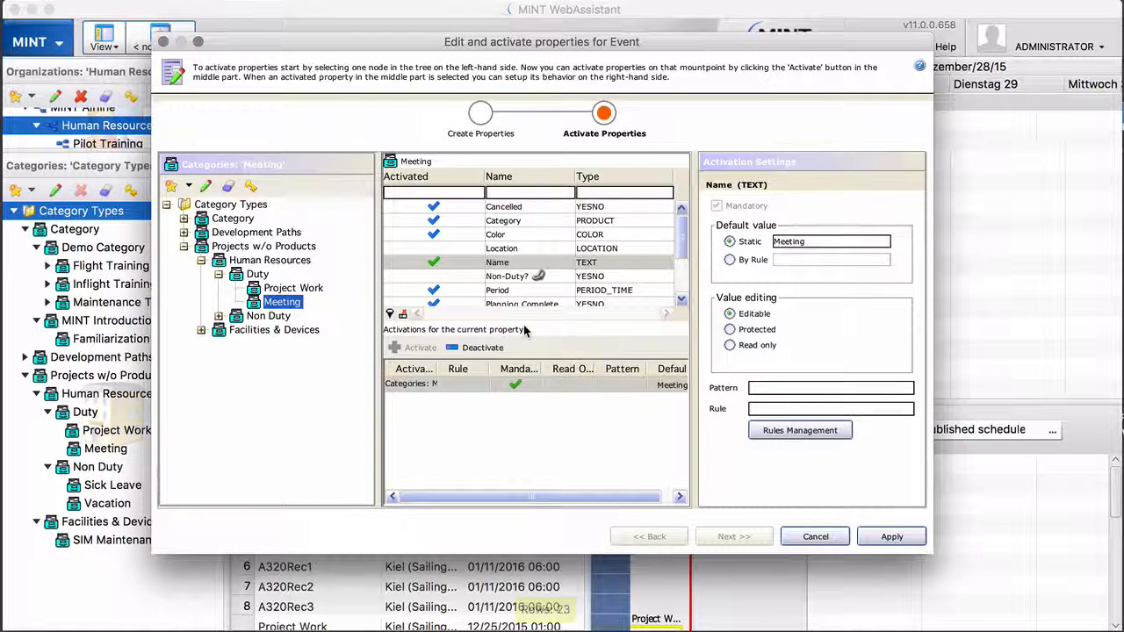
left_click(892, 538)
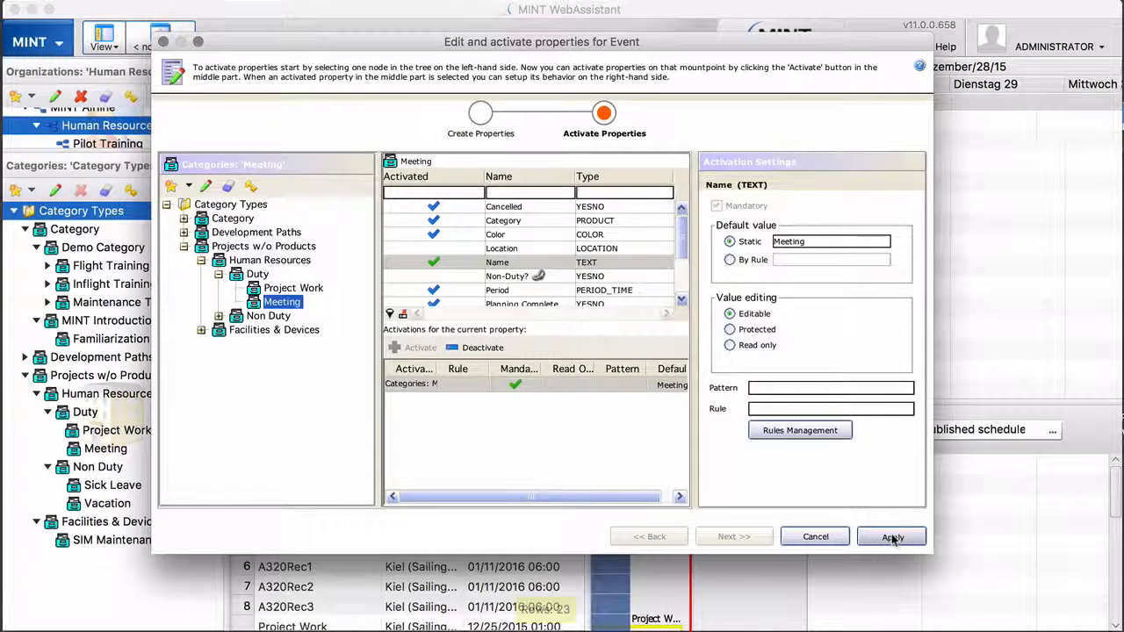
left_click(815, 536)
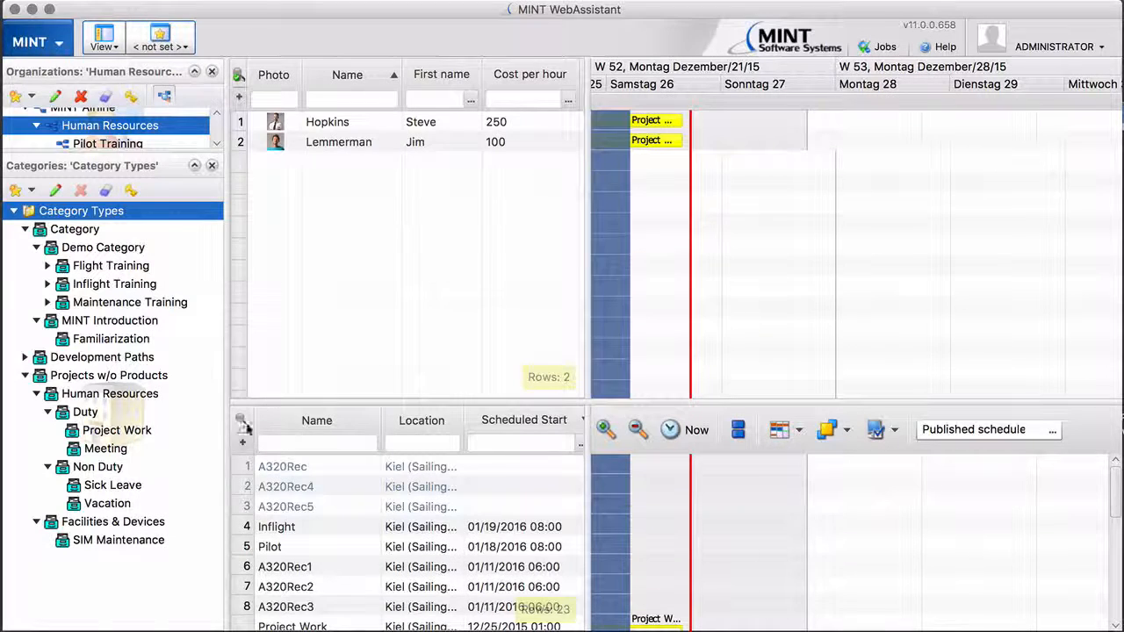